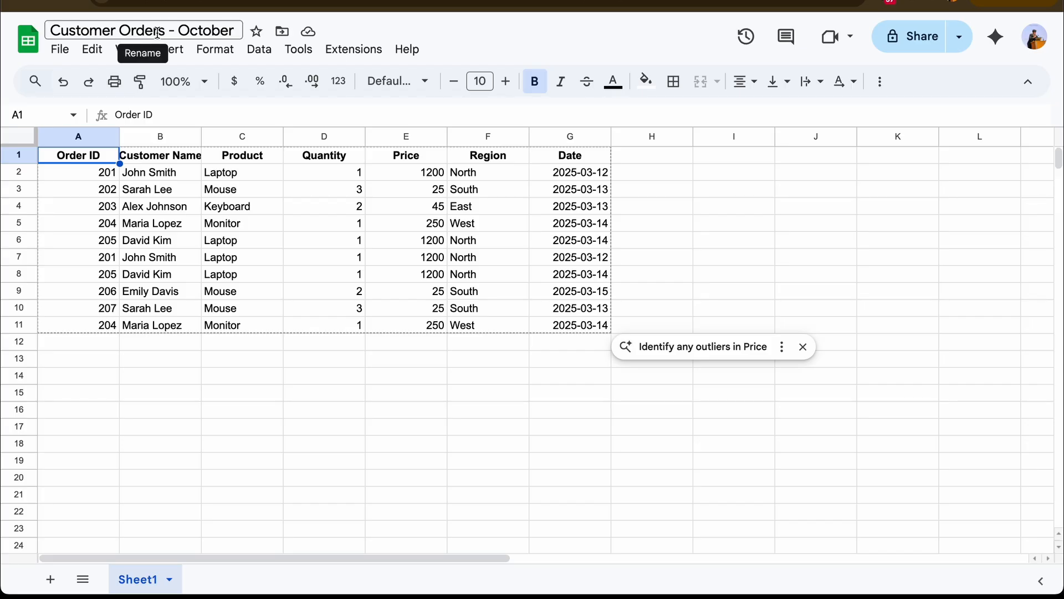
- Examine the order rows in the Customer Orders - October sheet for repeated order IDs
click(116, 193)
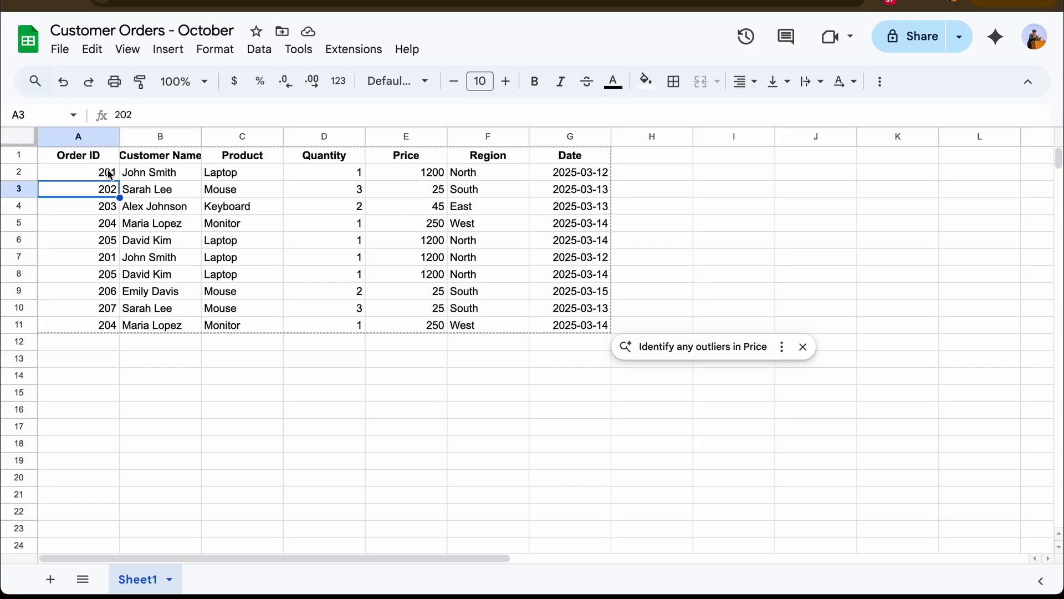
click(110, 175)
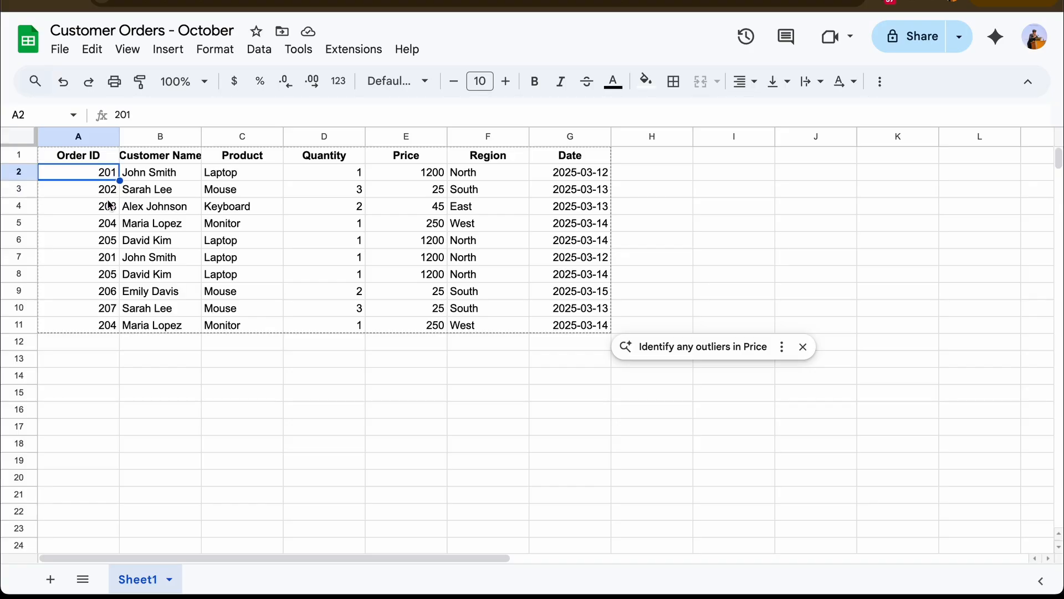
click(108, 223)
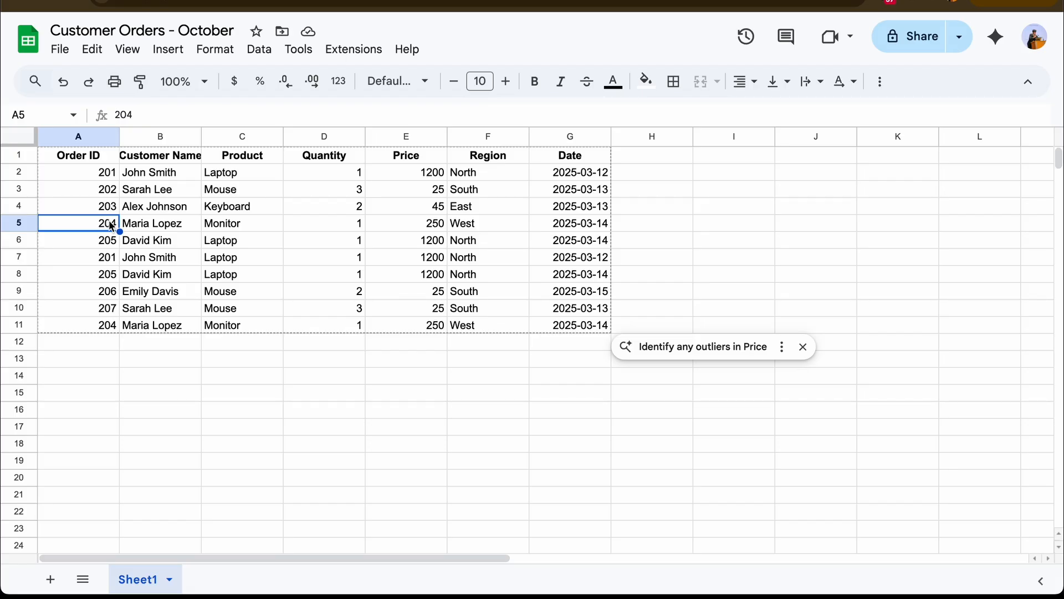
click(109, 260)
click(115, 309)
click(170, 294)
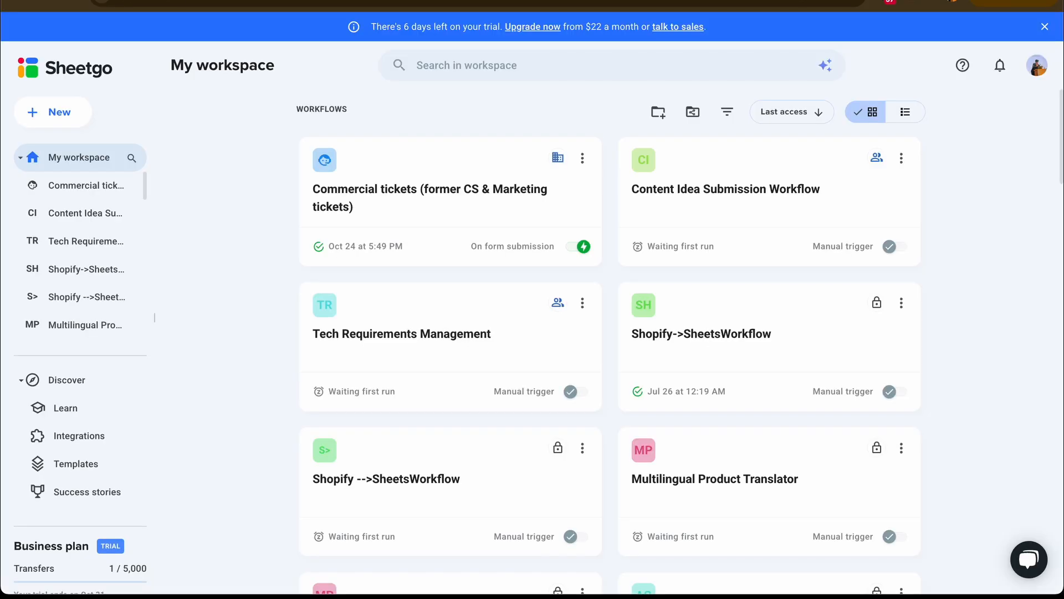
- Switch to Sheetgo, dismiss the trial banner, and create a workflow in the classic builder with a new automation
click(1044, 27)
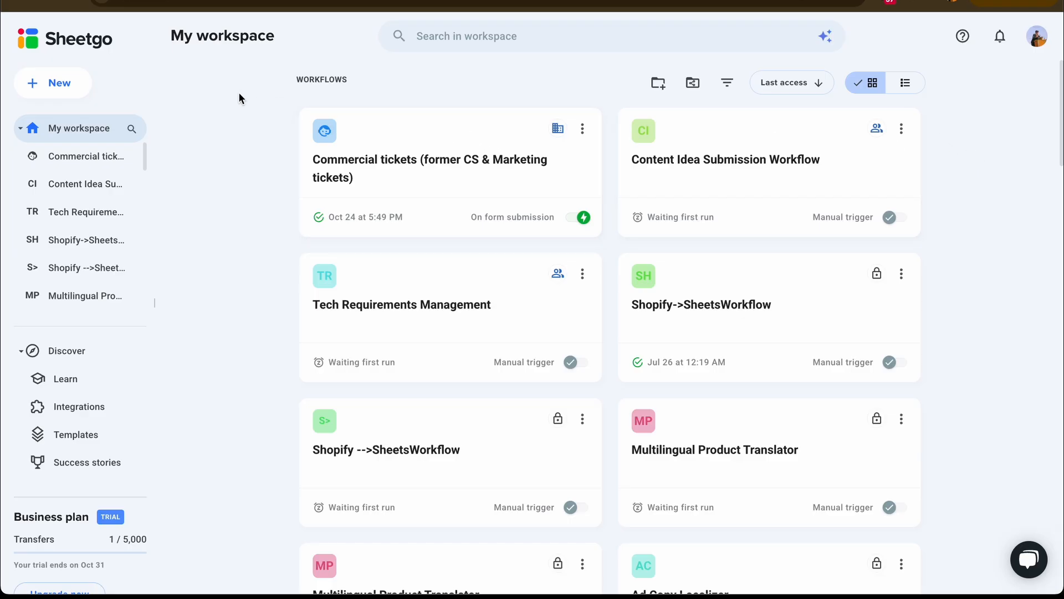
click(45, 82)
click(41, 114)
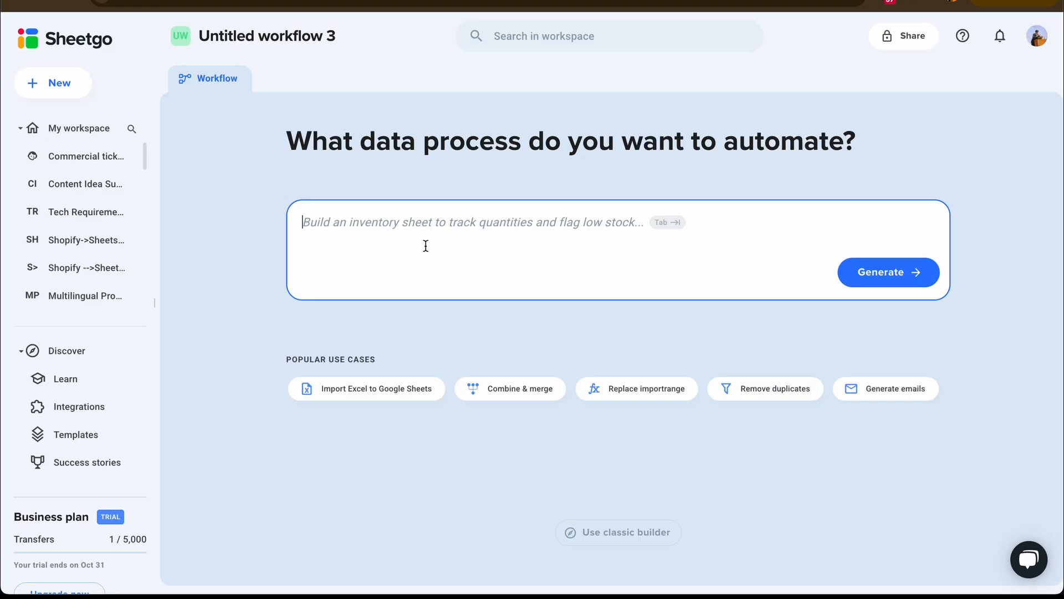
click(609, 533)
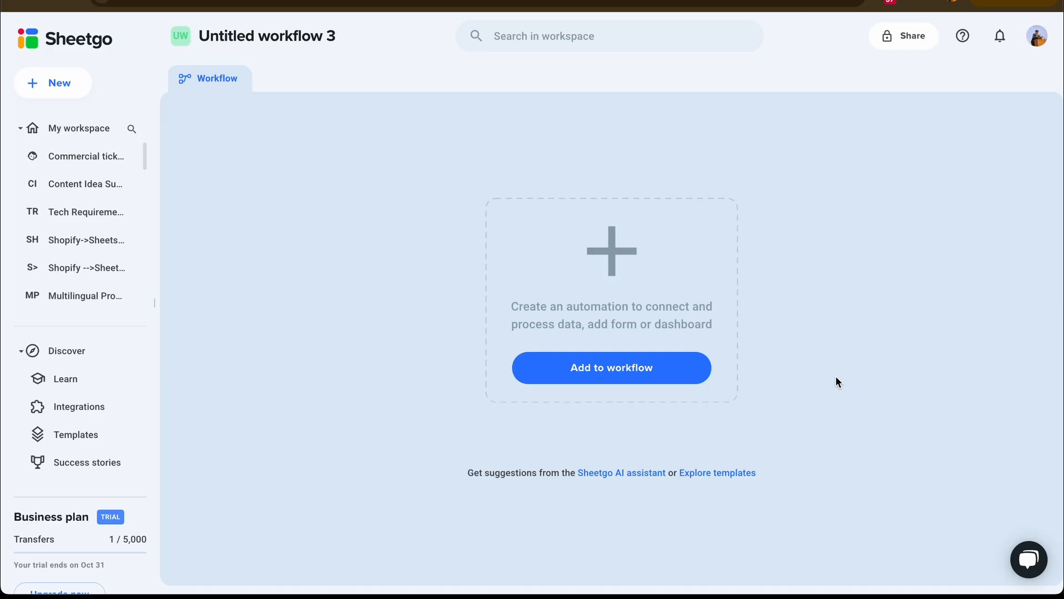
click(643, 376)
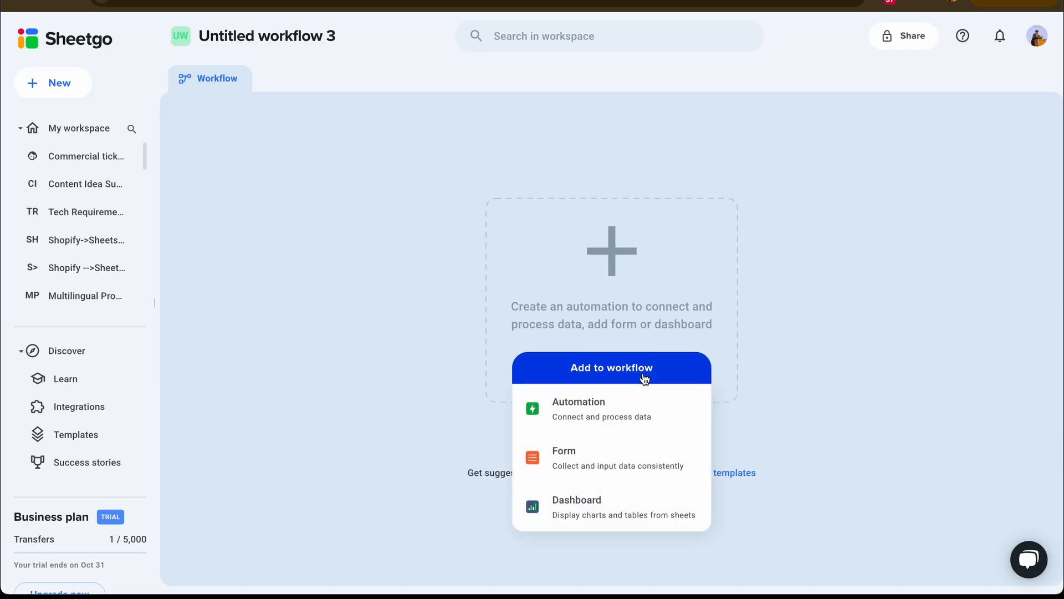
click(633, 411)
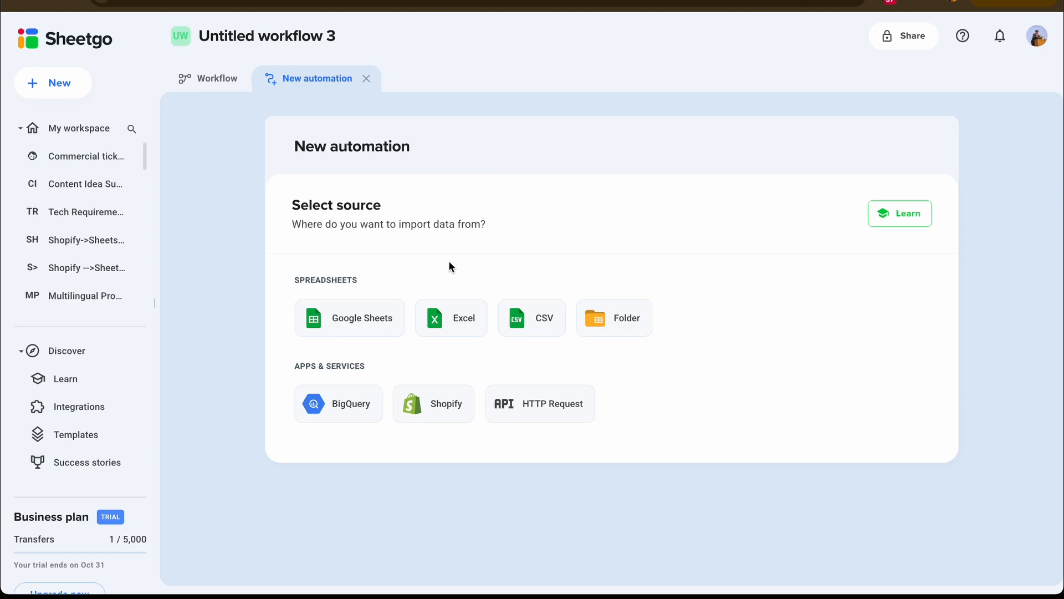
- Set the automation's source to the Google Sheets file Customer Orders - October
click(340, 308)
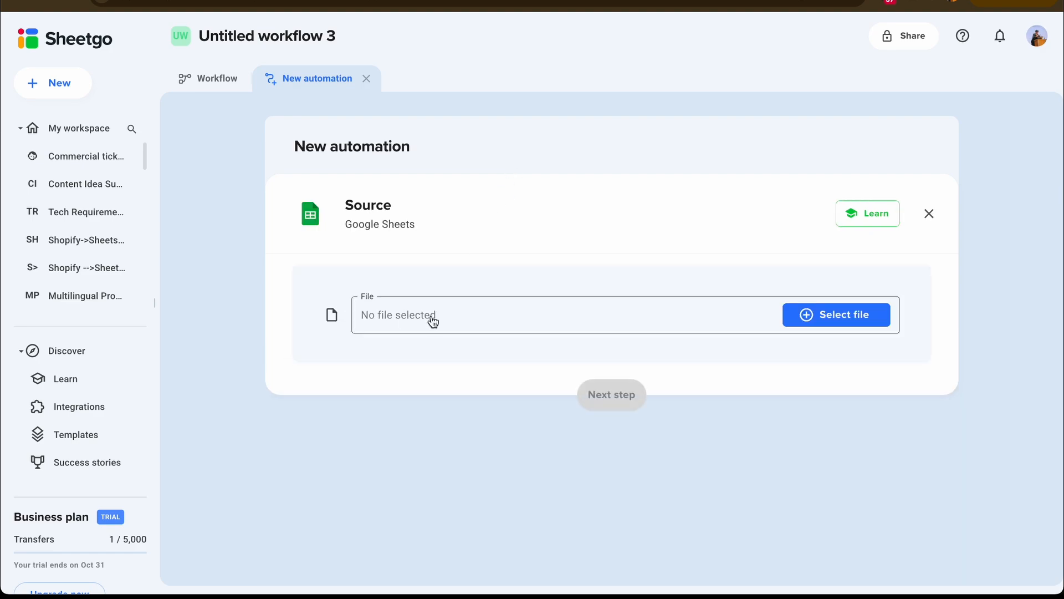
click(480, 328)
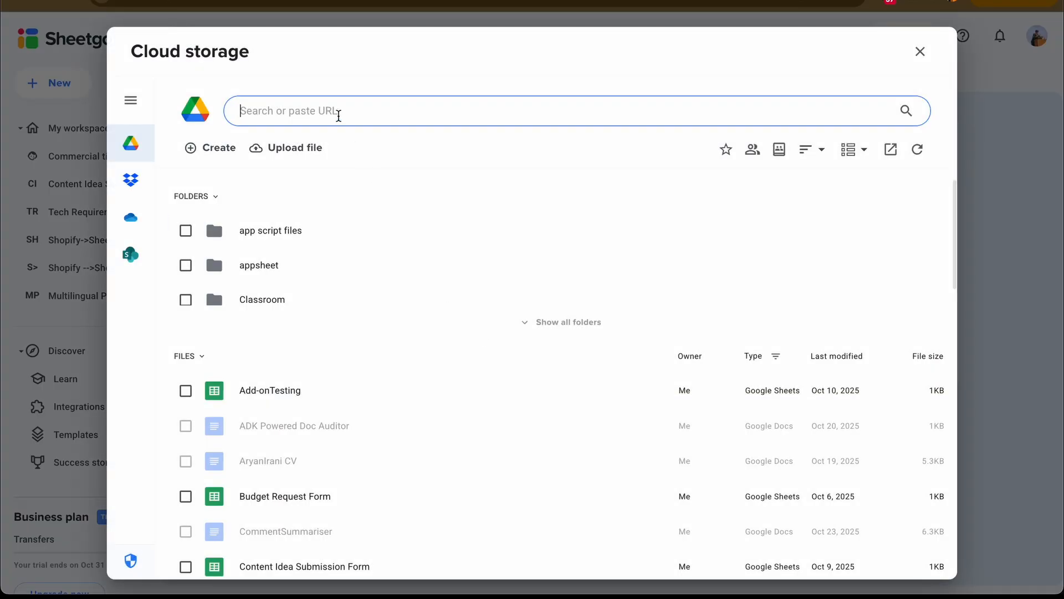
text(Customer Orders - October)
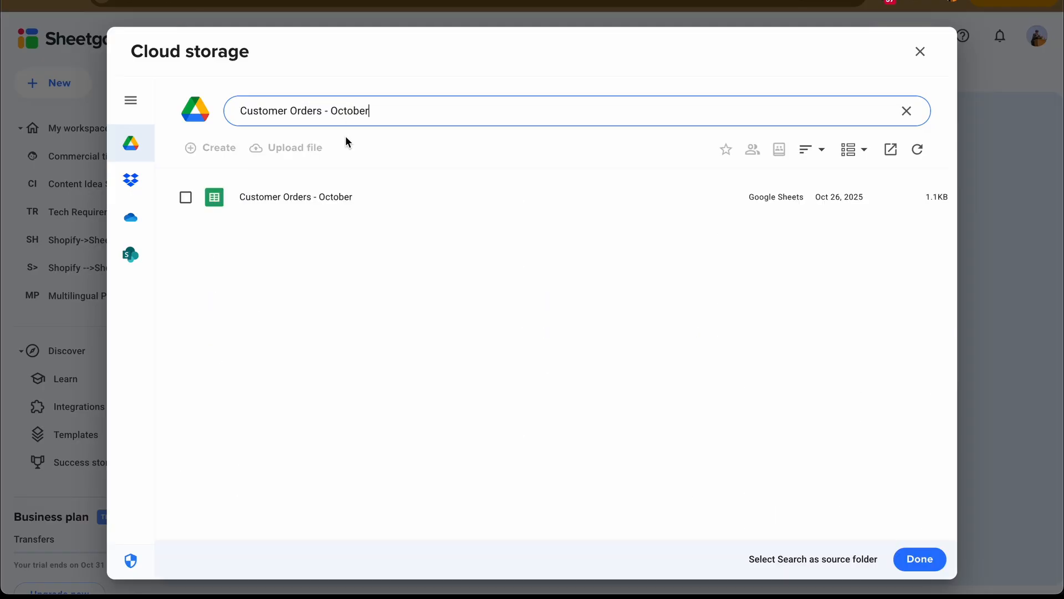
click(355, 199)
click(906, 563)
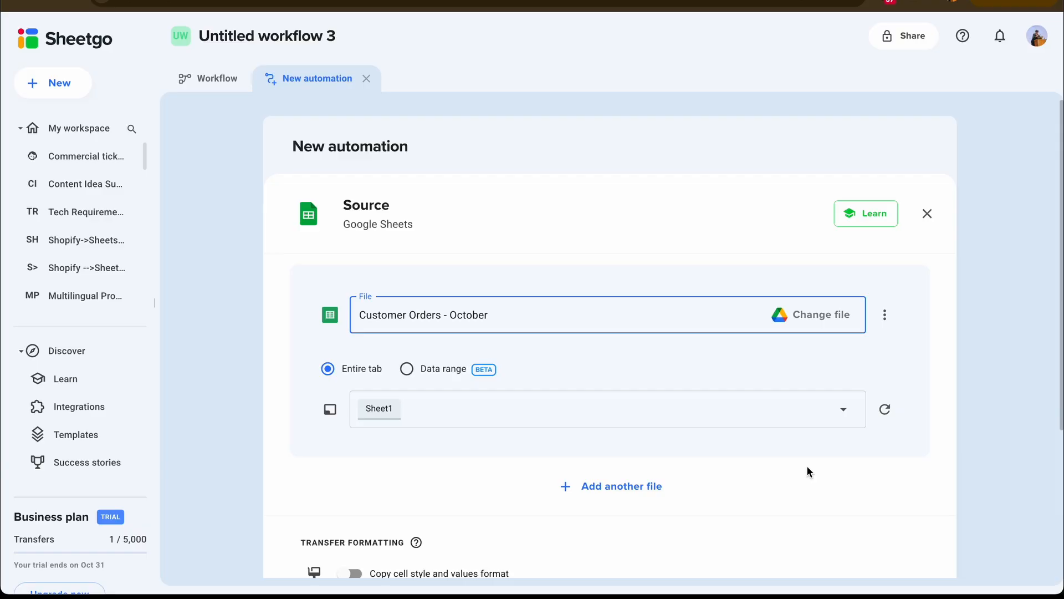
- Clear the source tab selection and select only Sheet1 as the tab to import
click(480, 408)
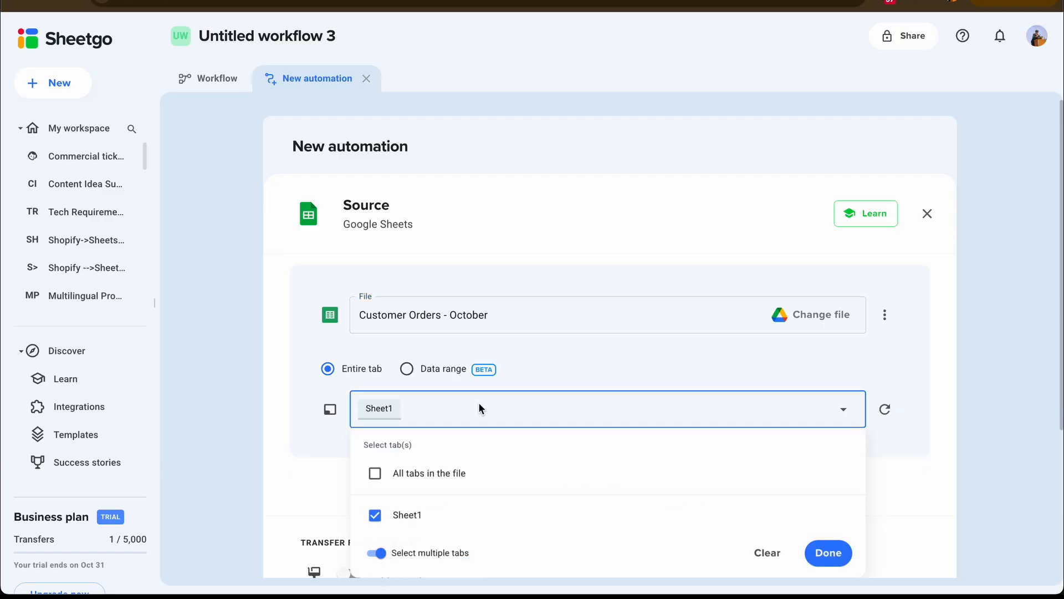
click(383, 474)
click(376, 473)
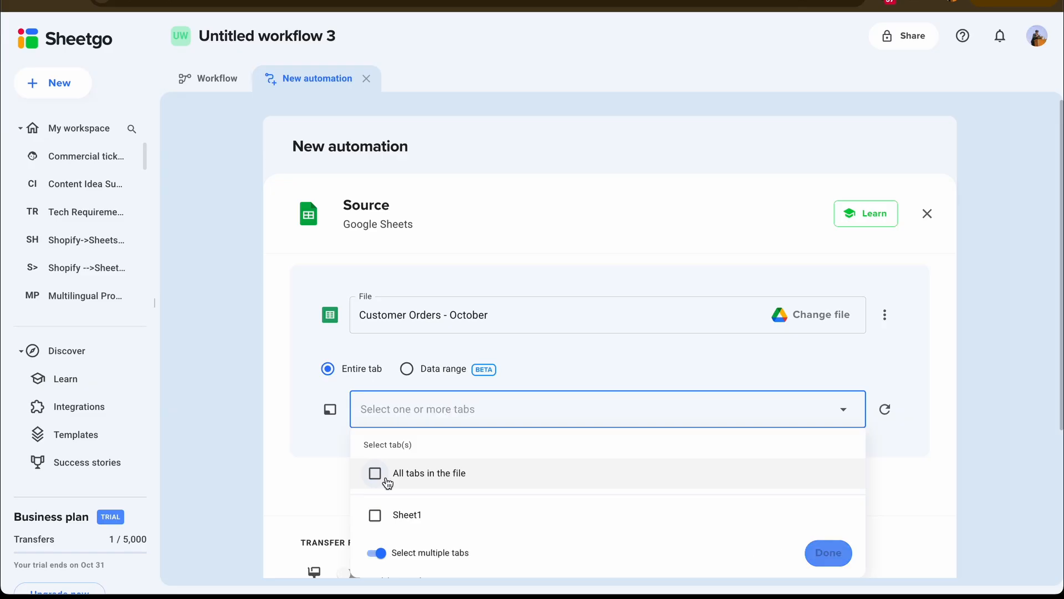
click(374, 514)
click(826, 553)
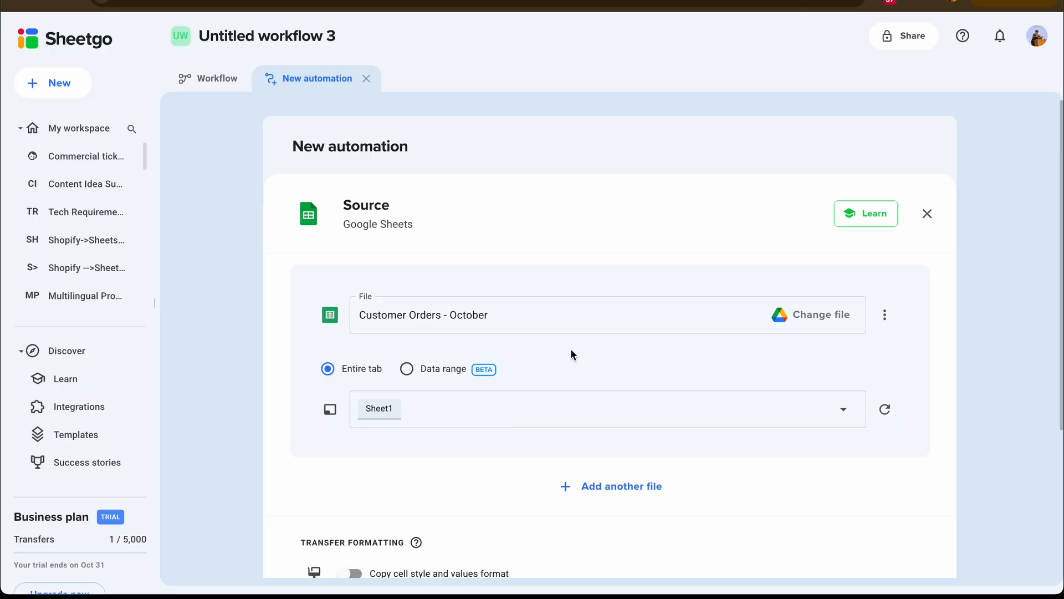
click(427, 368)
click(439, 449)
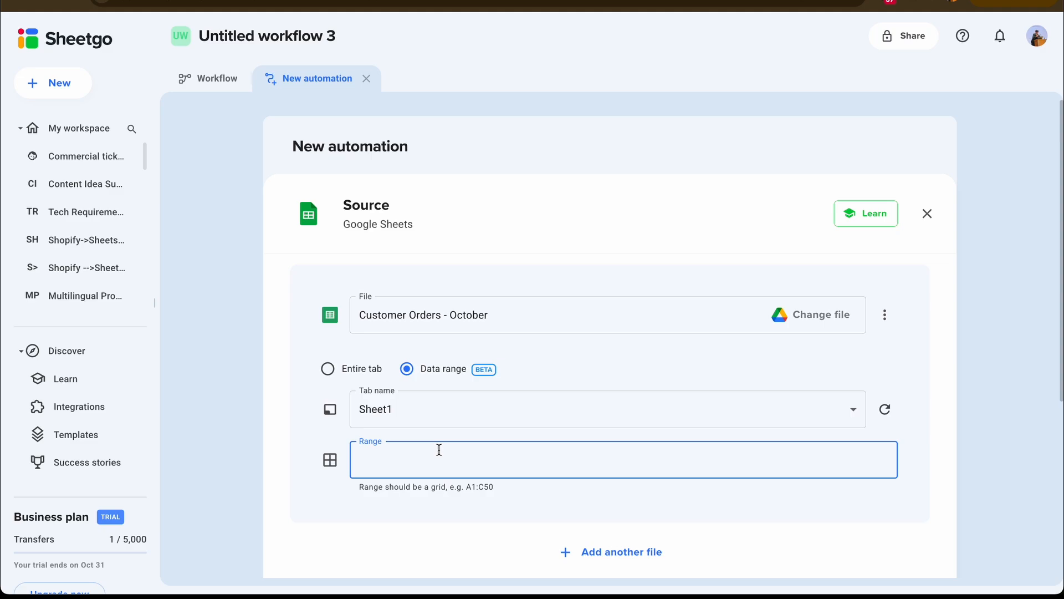
click(349, 371)
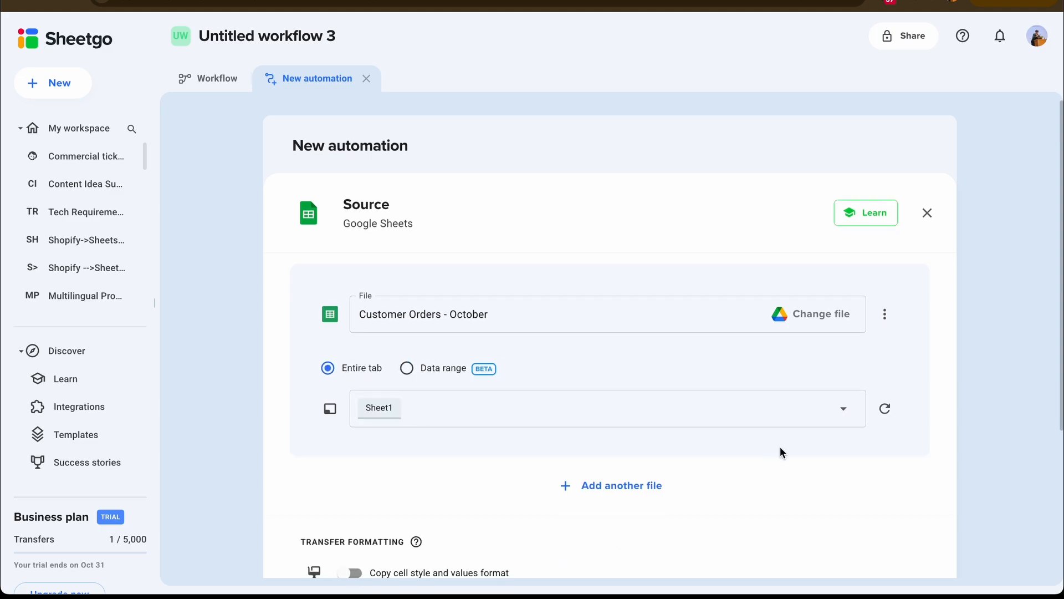
- Accept the source settings and add Remove duplicates as the data processor
scroll(780, 446, down, 2)
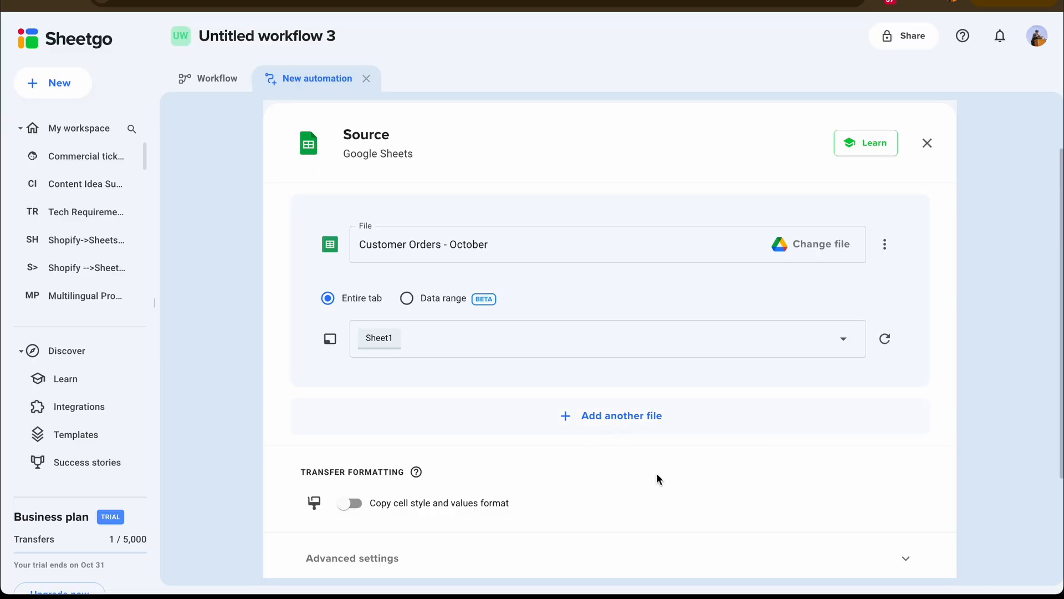
scroll(640, 455, down, 4)
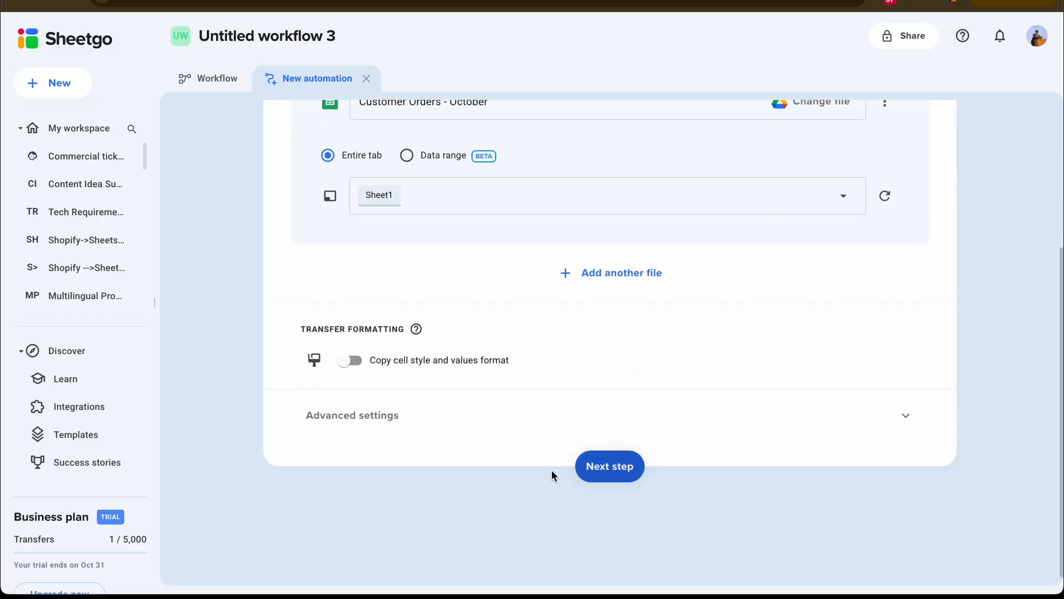
click(609, 468)
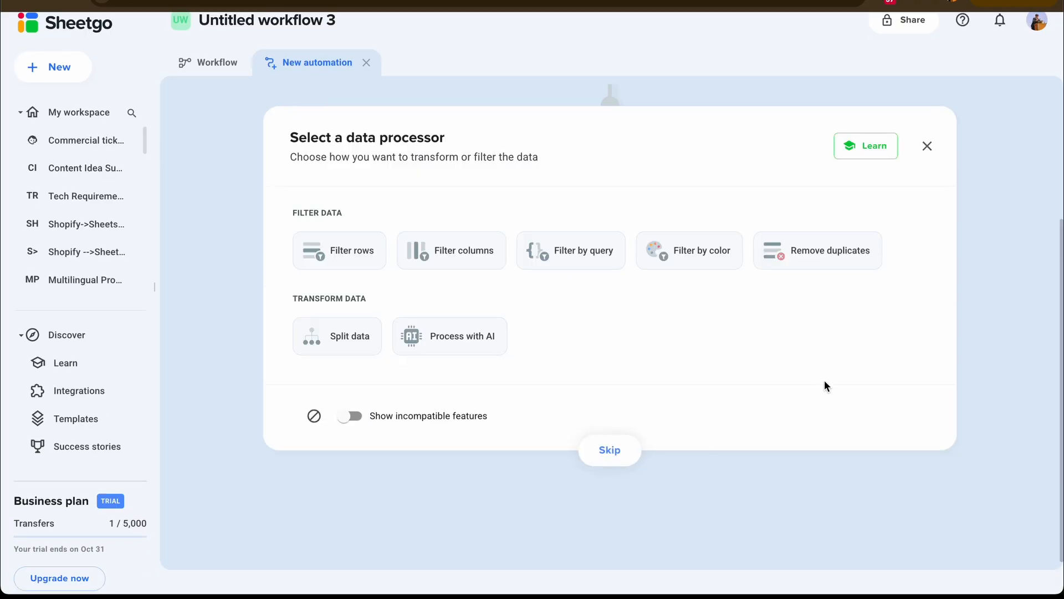
click(836, 256)
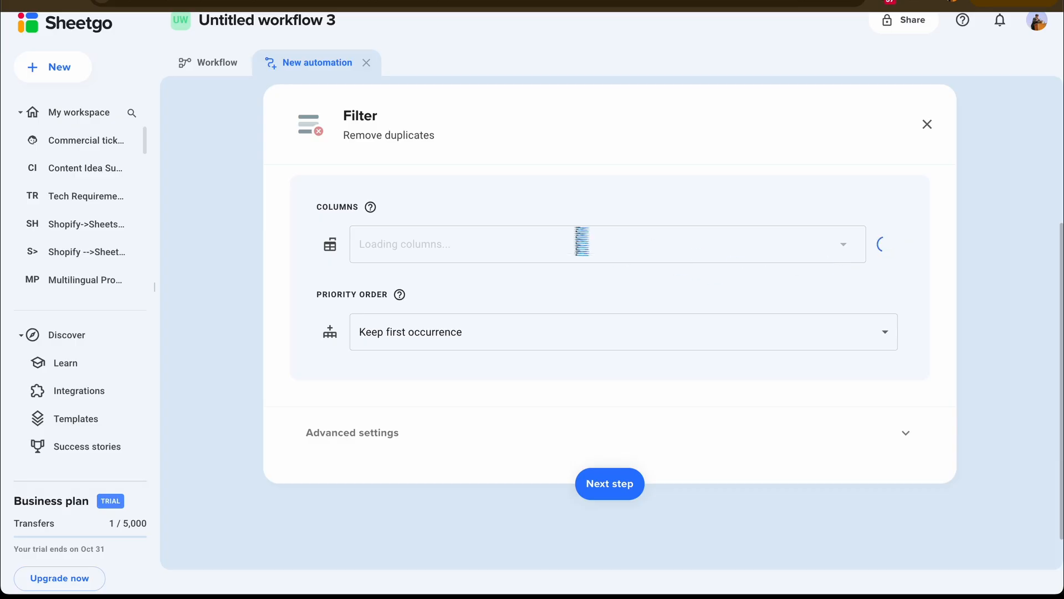
- Compare duplicates on columns A to D: Order ID, Customer Name, Product and Quantity
click(474, 257)
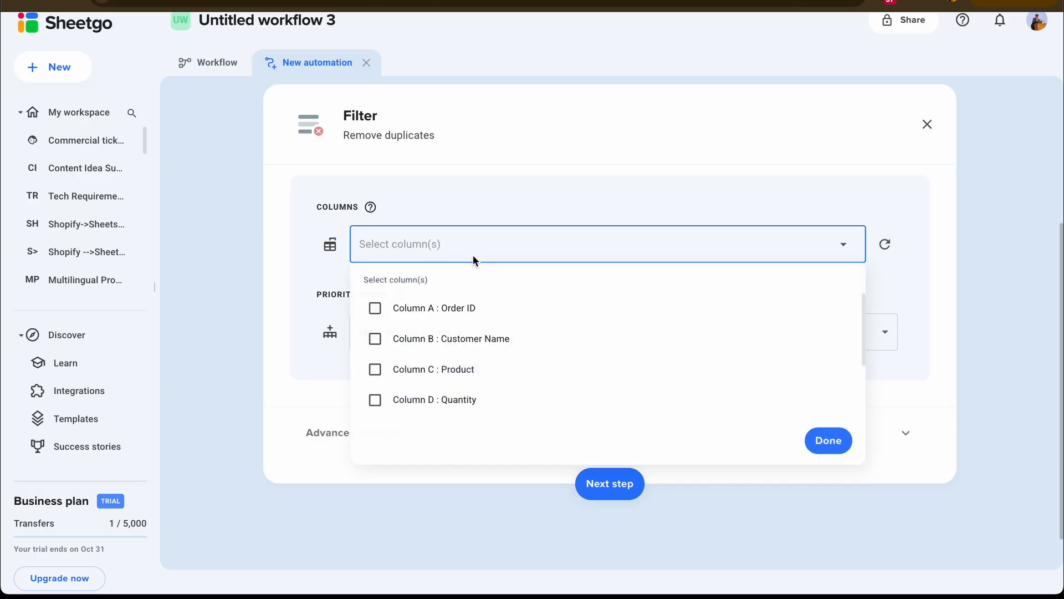
click(375, 308)
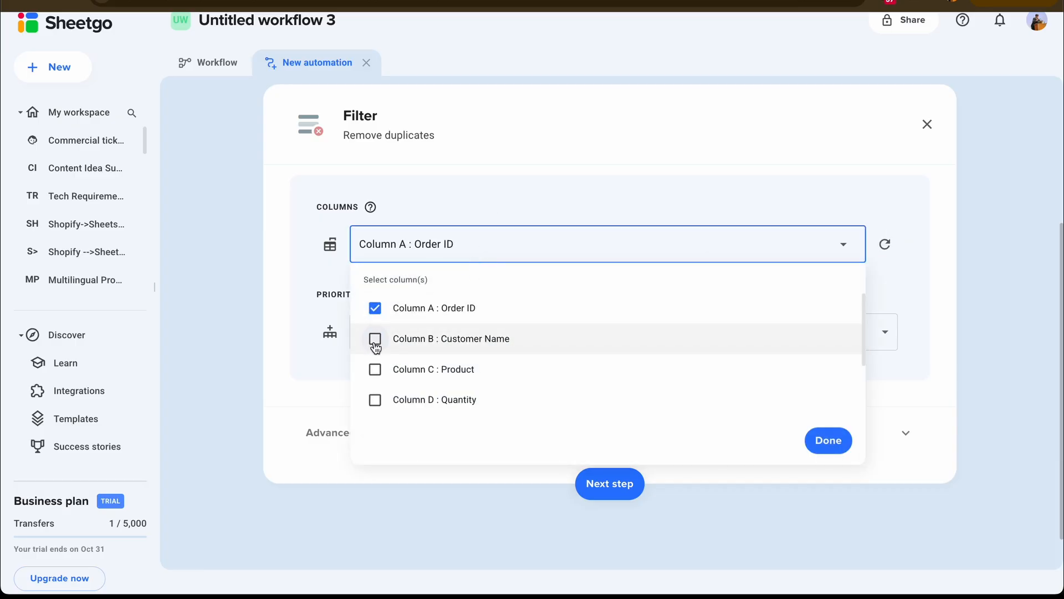
click(375, 338)
click(375, 368)
click(375, 399)
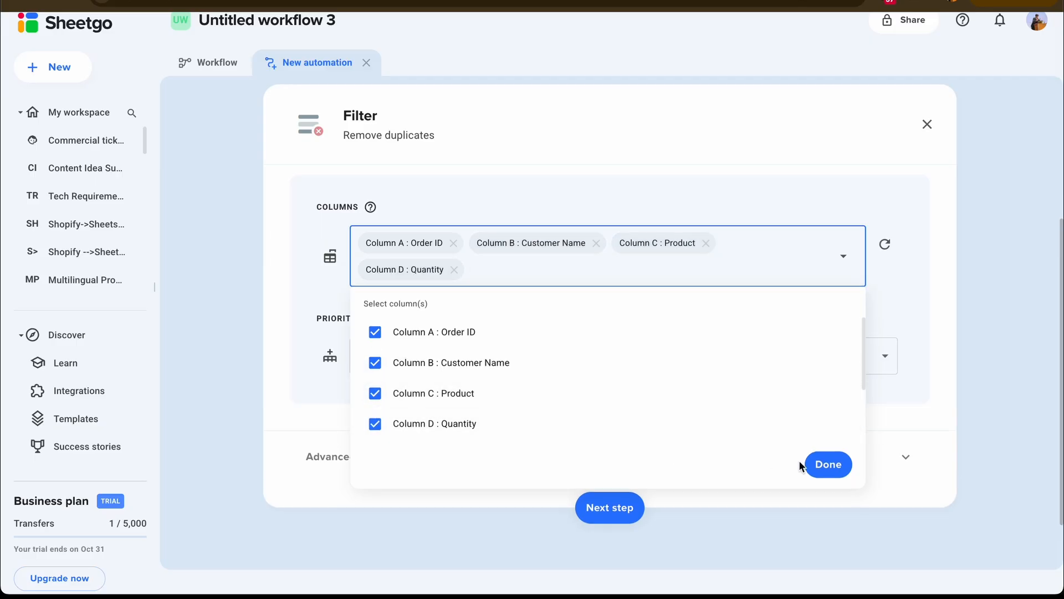
click(817, 464)
- Set the duplicate priority order to Keep first occurrence and continue to the destination choice
click(458, 349)
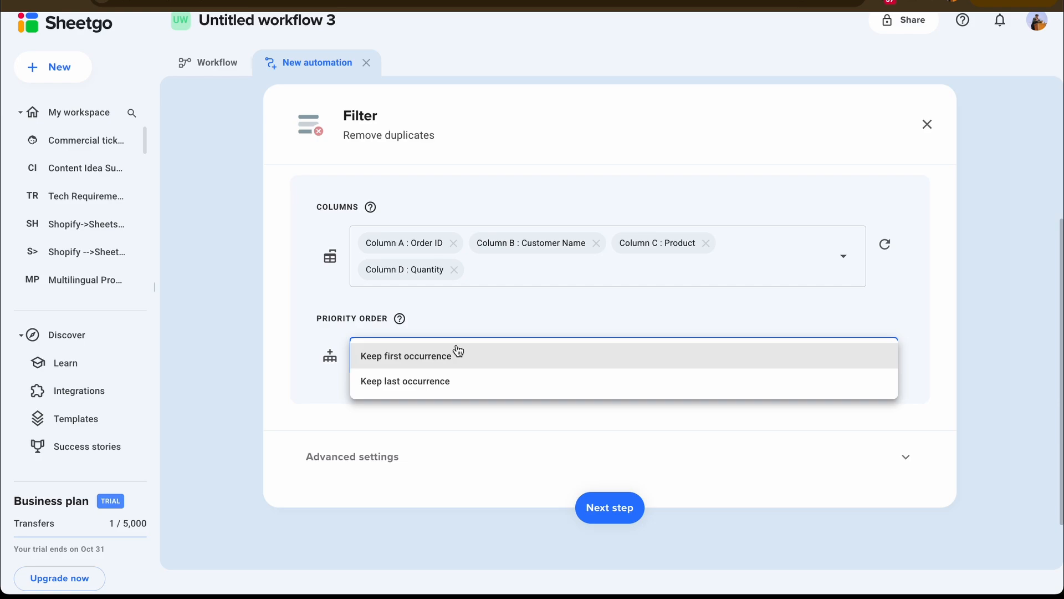
click(458, 355)
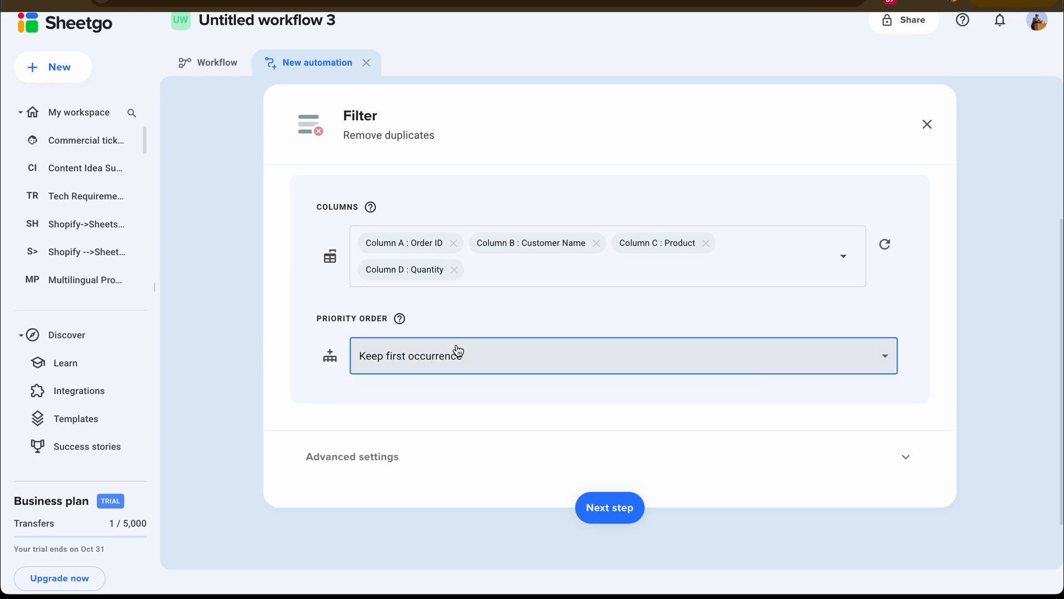
click(610, 509)
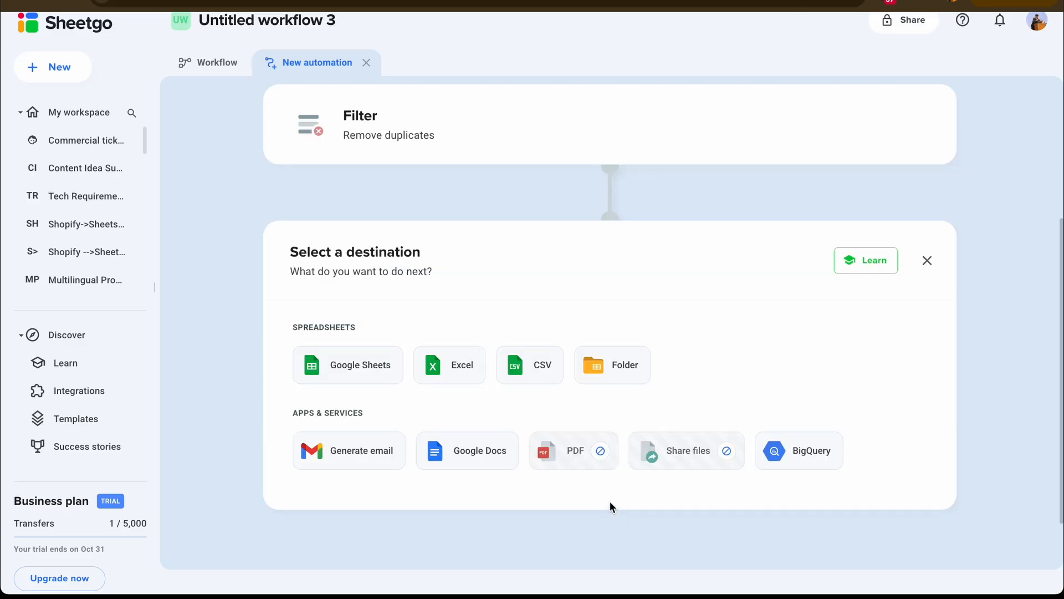
- Choose Google Sheets as the destination for the filtered data
scroll(785, 323, down, 2)
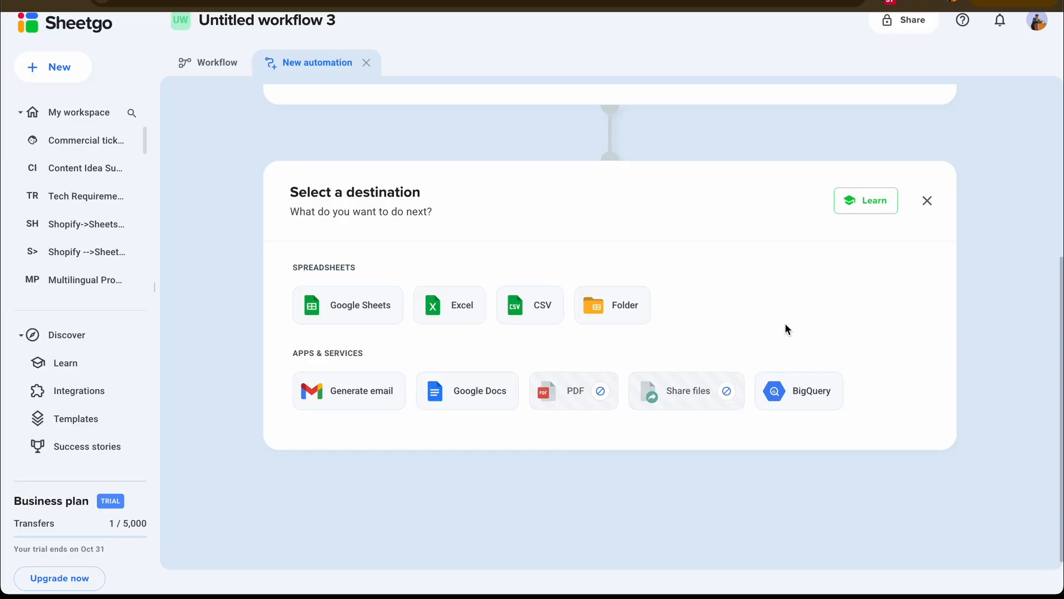
scroll(786, 328, up, 1)
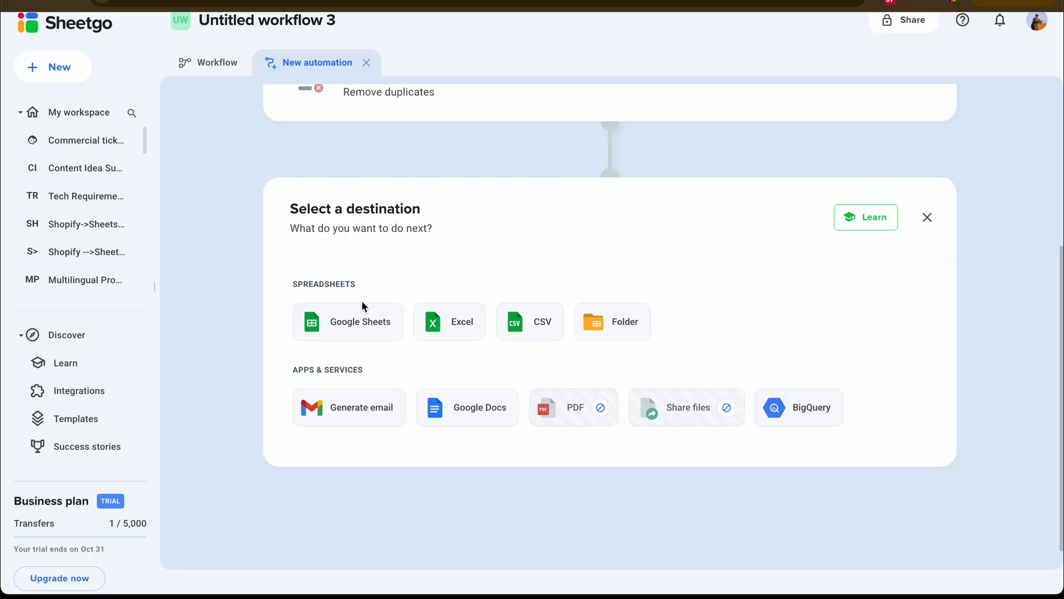
click(357, 319)
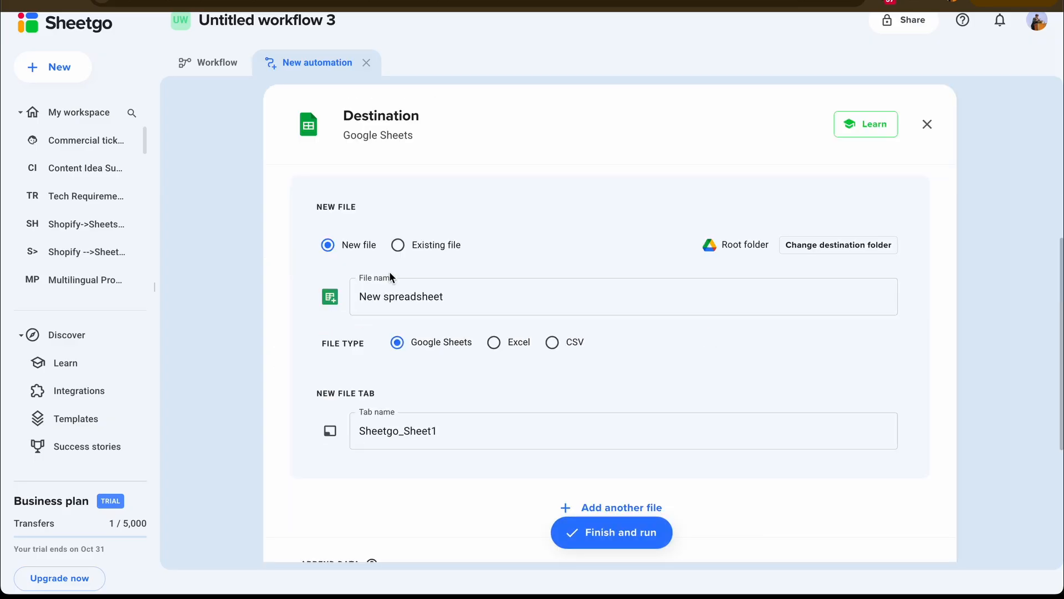
triple_click(404, 293)
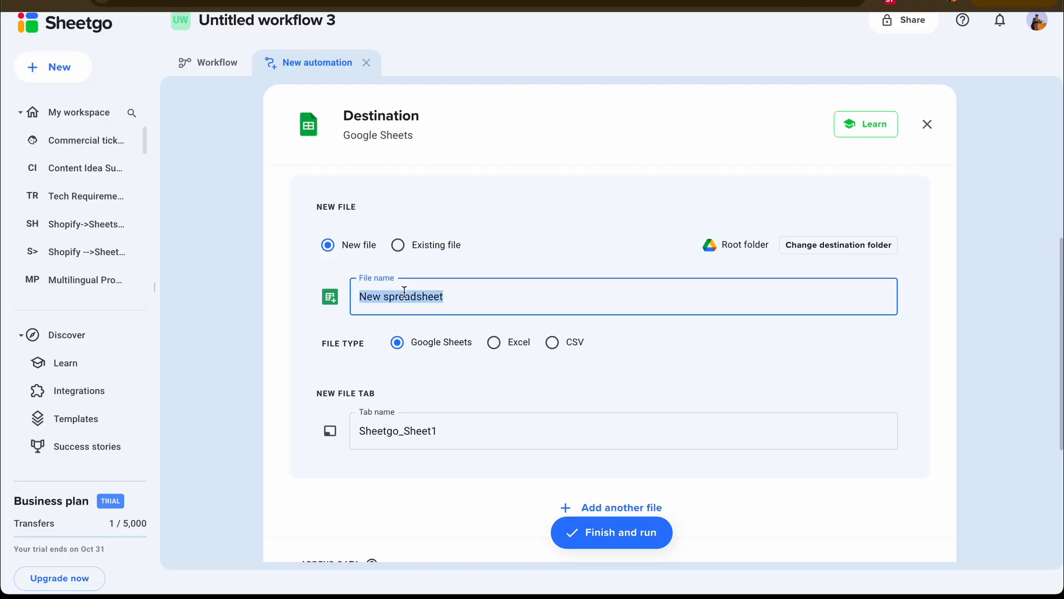
double_click(451, 433)
click(529, 381)
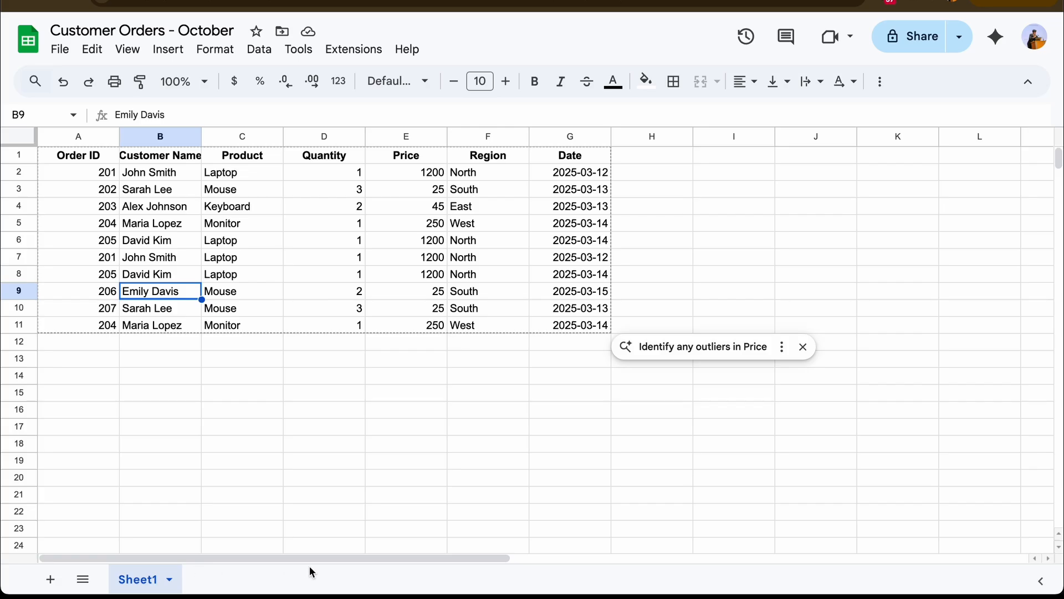
click(273, 1)
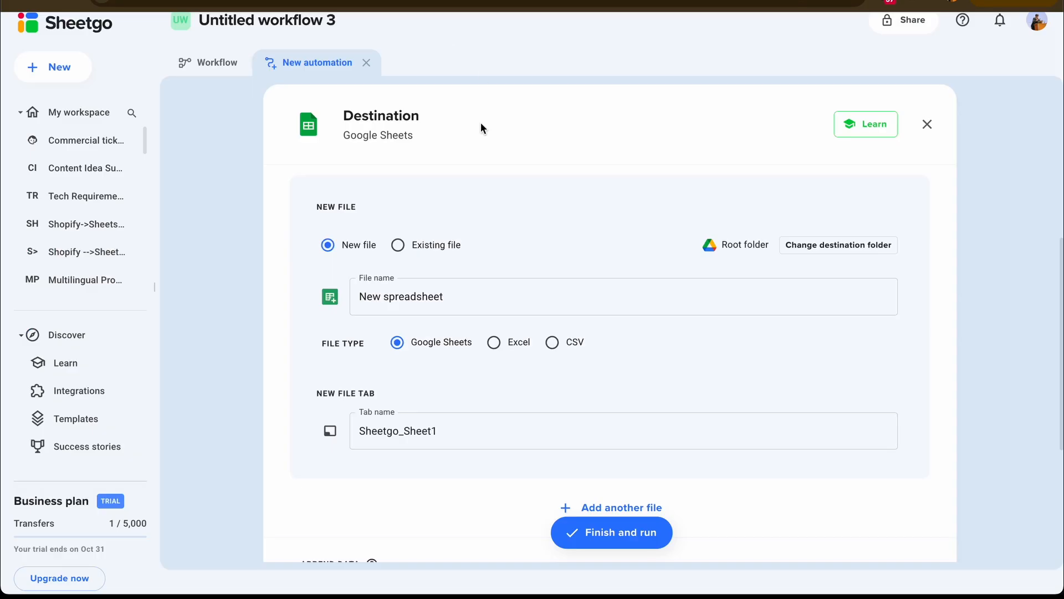
- Send the results to an existing file, picking Customer Orders - October from Google Drive
click(425, 248)
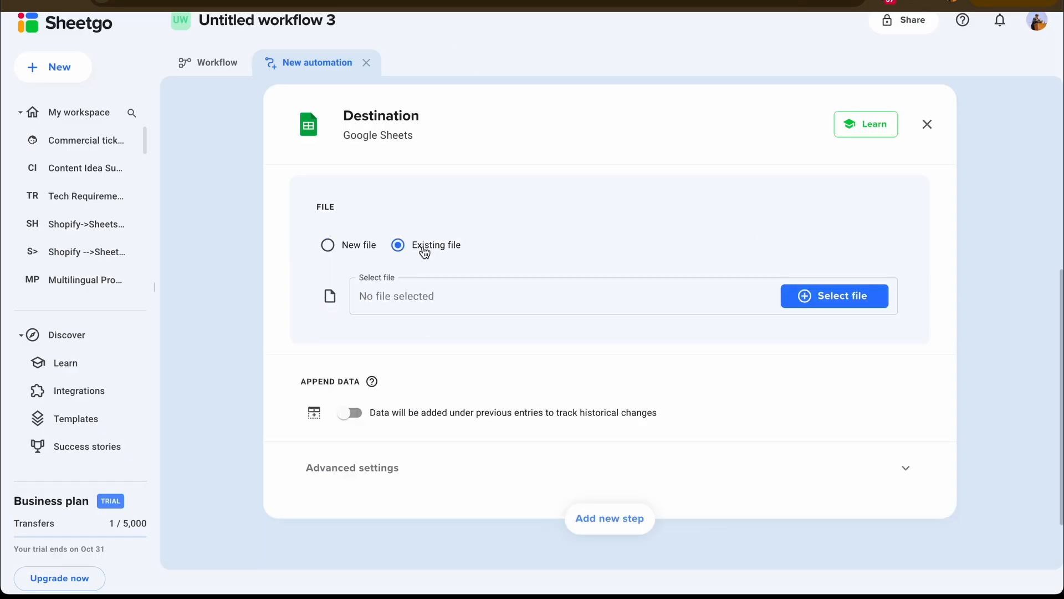
click(449, 307)
text(Customer Orders - October)
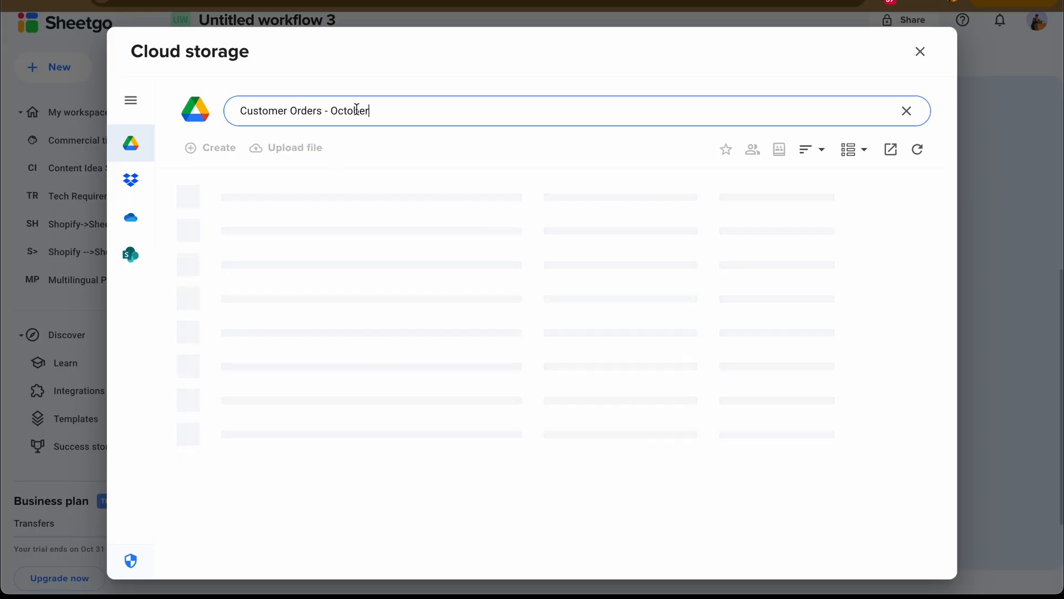
triple_click(444, 107)
click(393, 312)
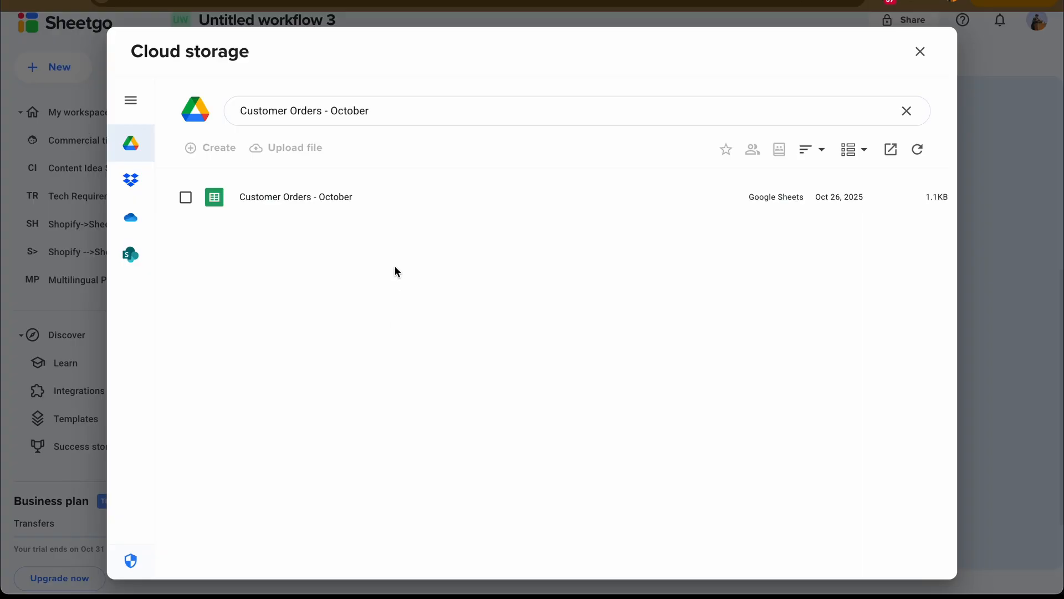
click(396, 213)
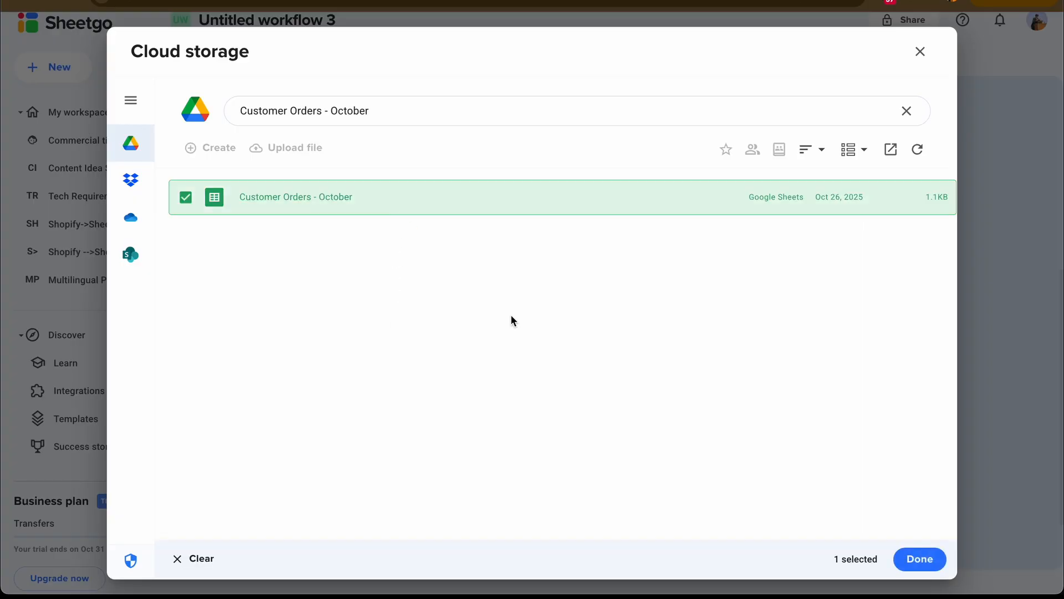
click(921, 559)
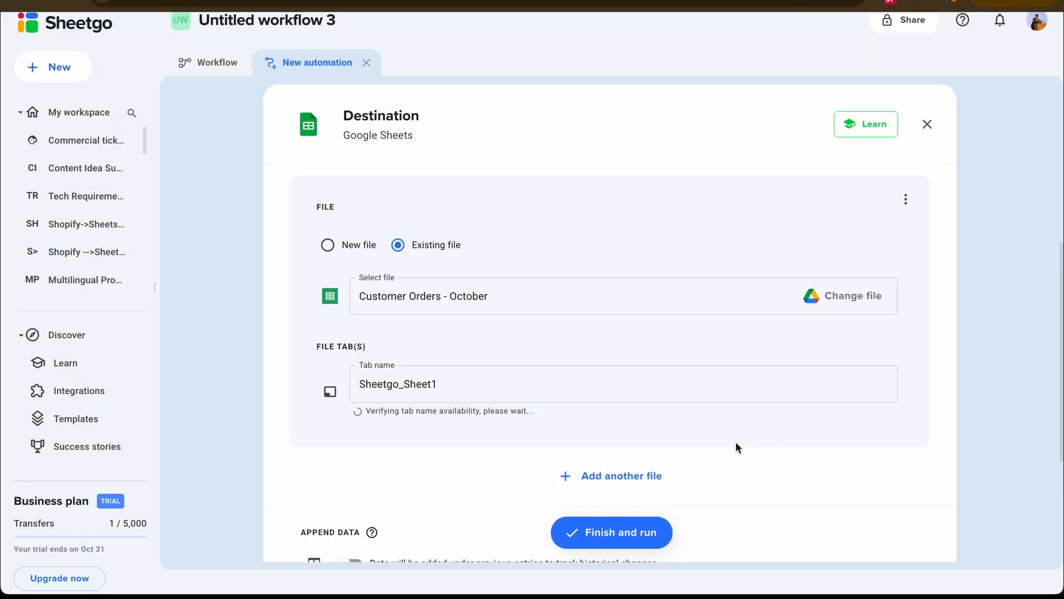
- Name the destination file's tab CleanedData
scroll(734, 441, down, 2)
click(445, 299)
double_click(445, 299)
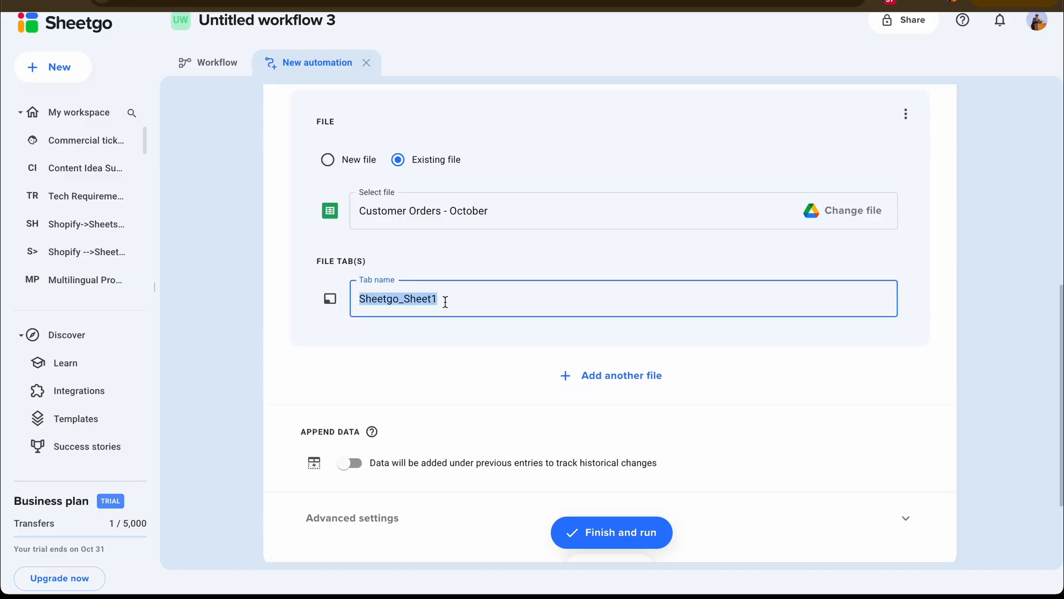
text(Cleane)
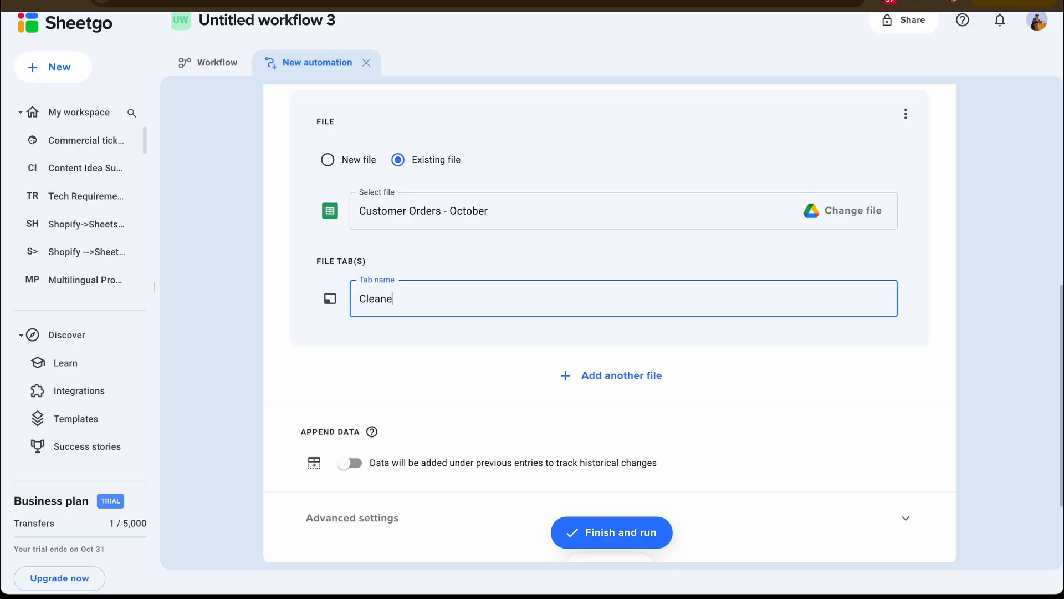
text(dData)
click(959, 366)
- Finish the automation setup and run it
scroll(954, 383, down, 3)
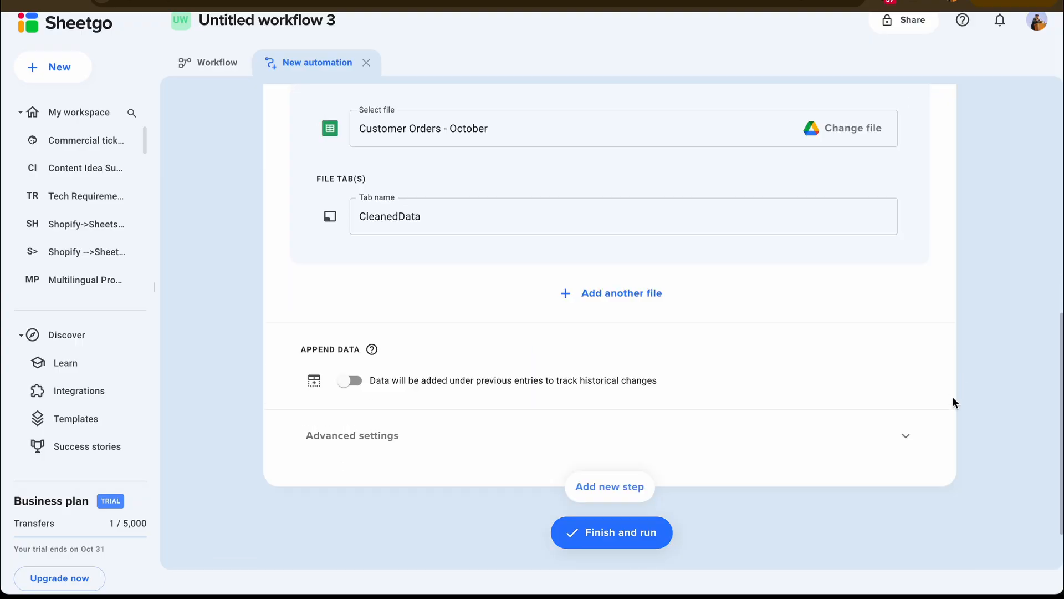
click(642, 542)
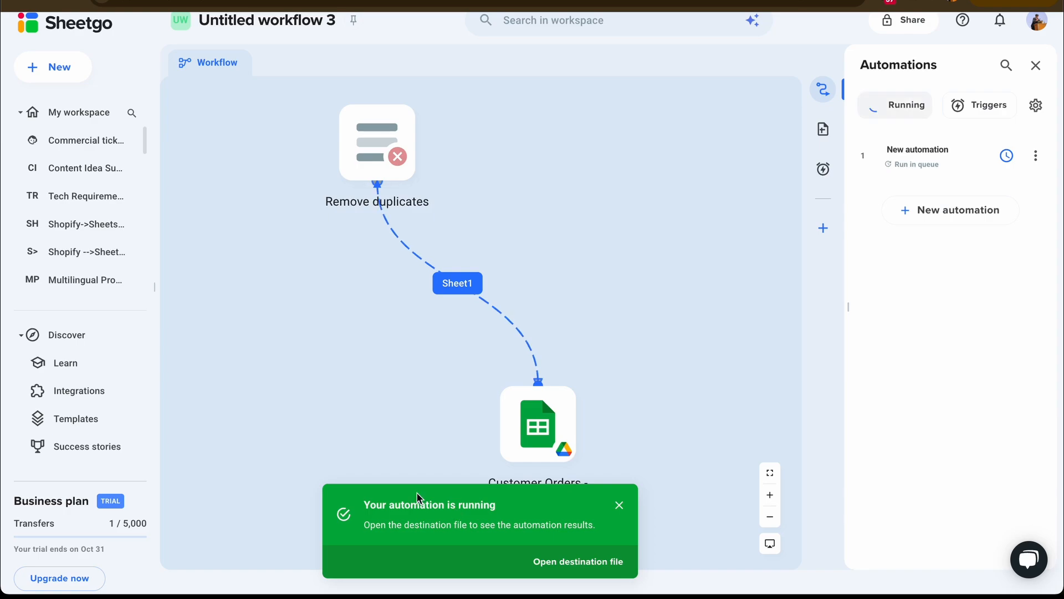
drag(417, 499, 315, 481)
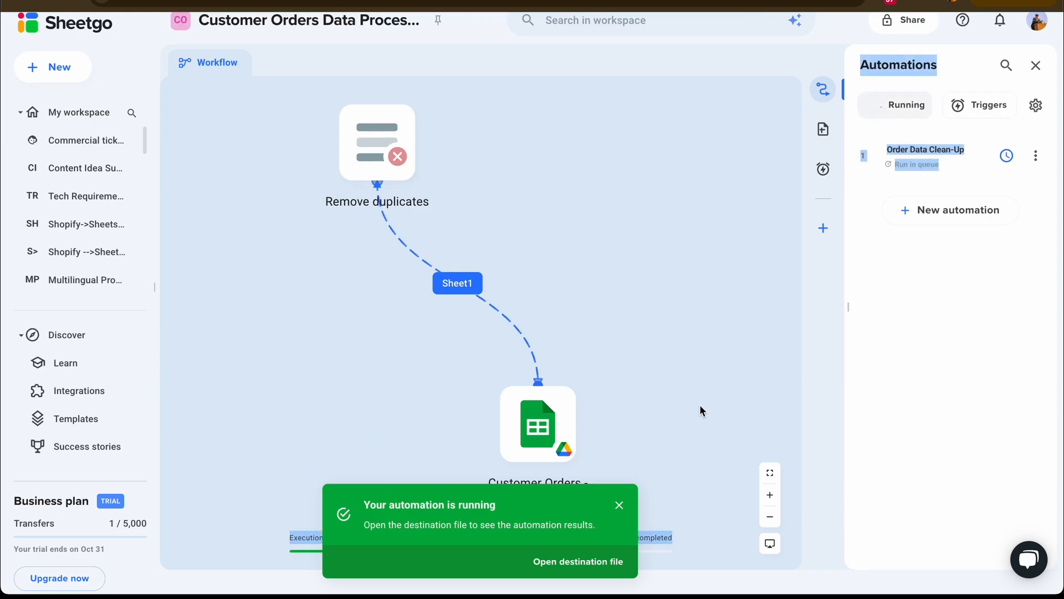
click(672, 529)
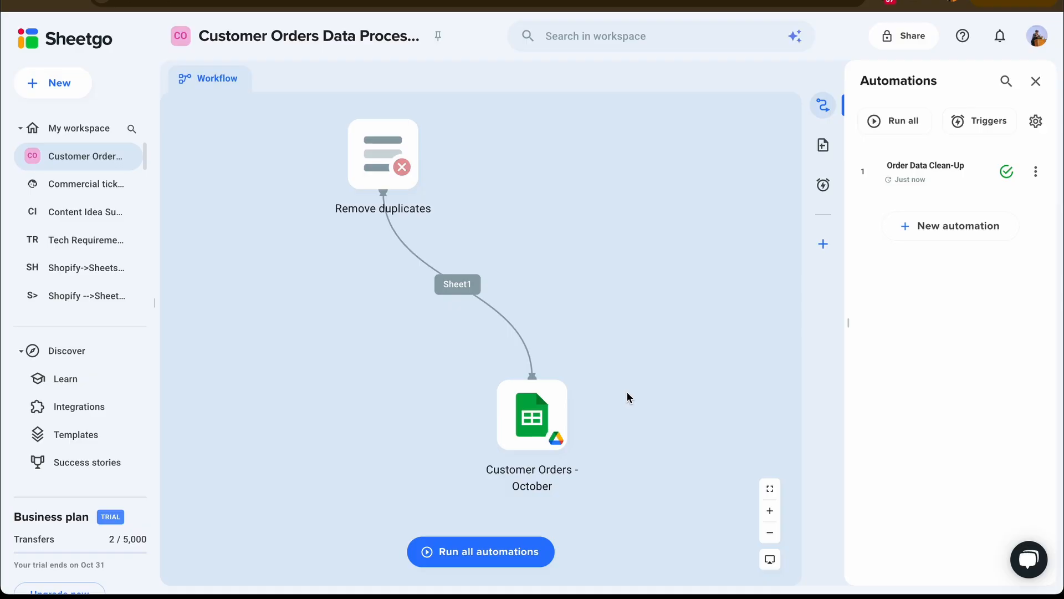
- Open the Customer Orders - October destination file from the workflow and check the rows in its CleanedData sheet
click(557, 416)
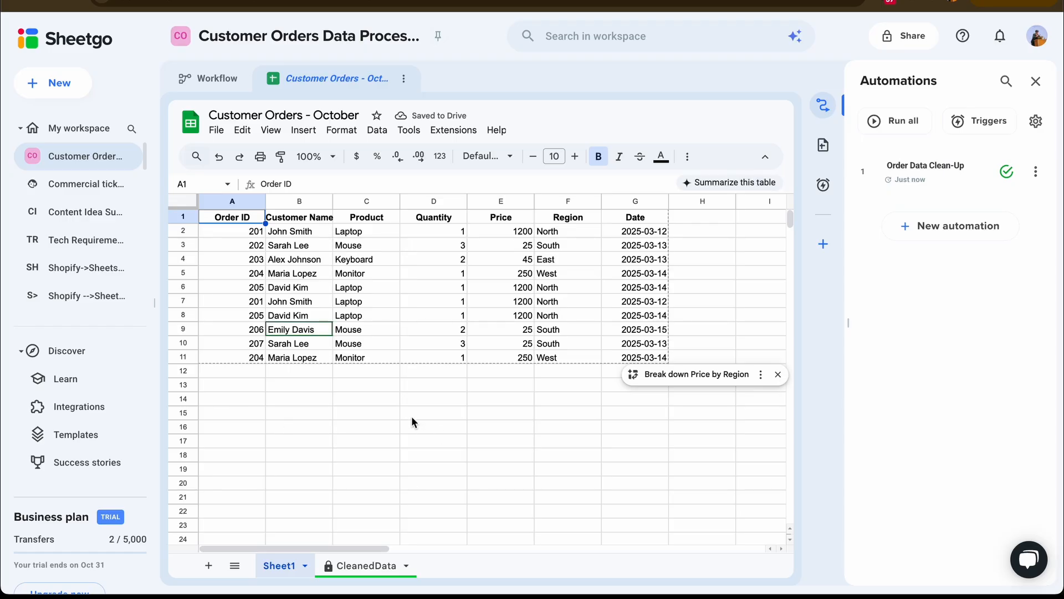
click(359, 565)
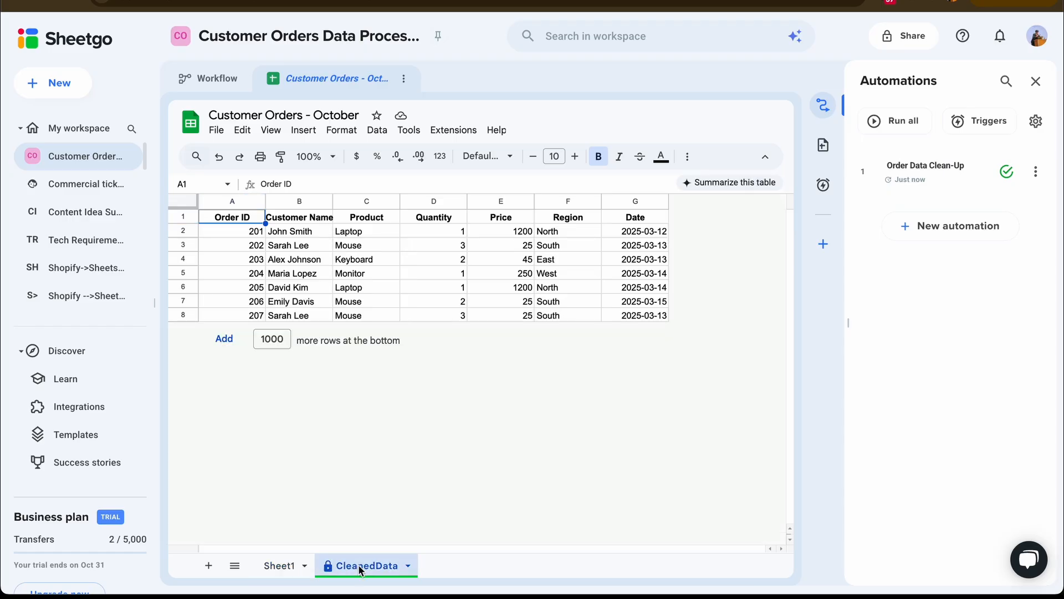
drag(240, 233, 643, 315)
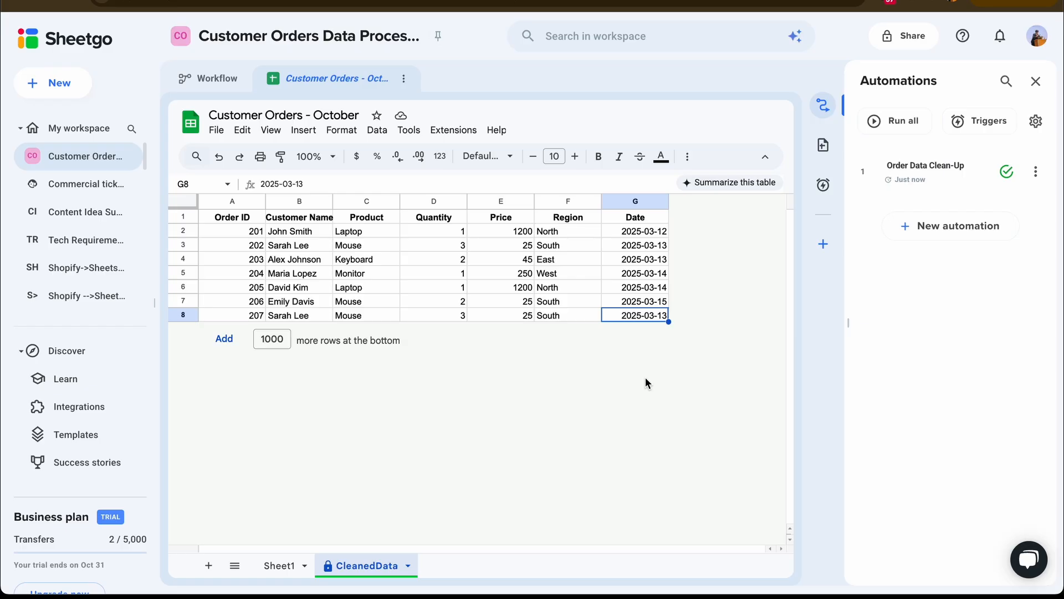
key(Left)
key(Left)
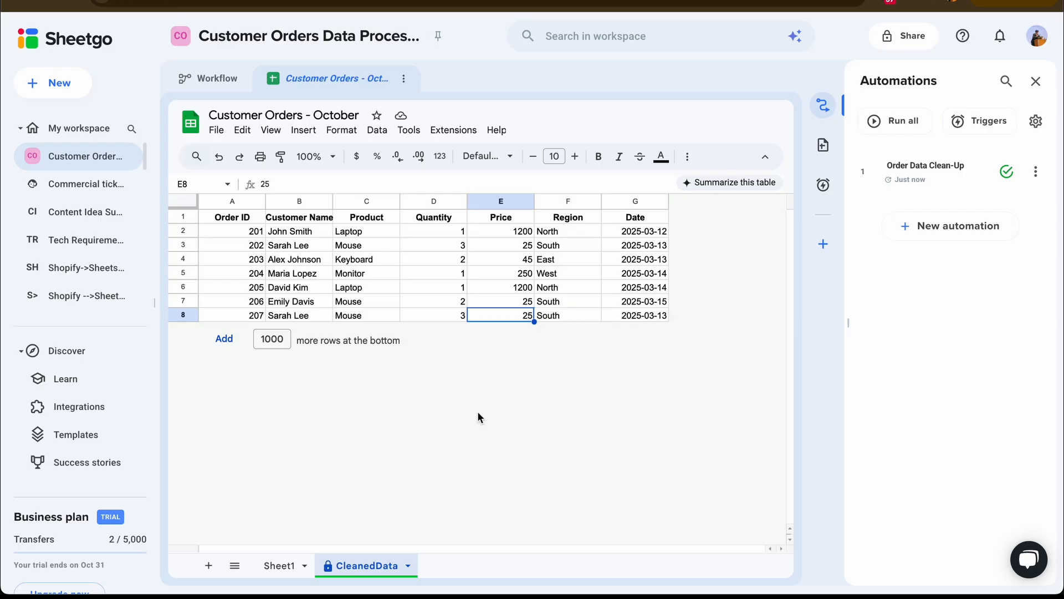